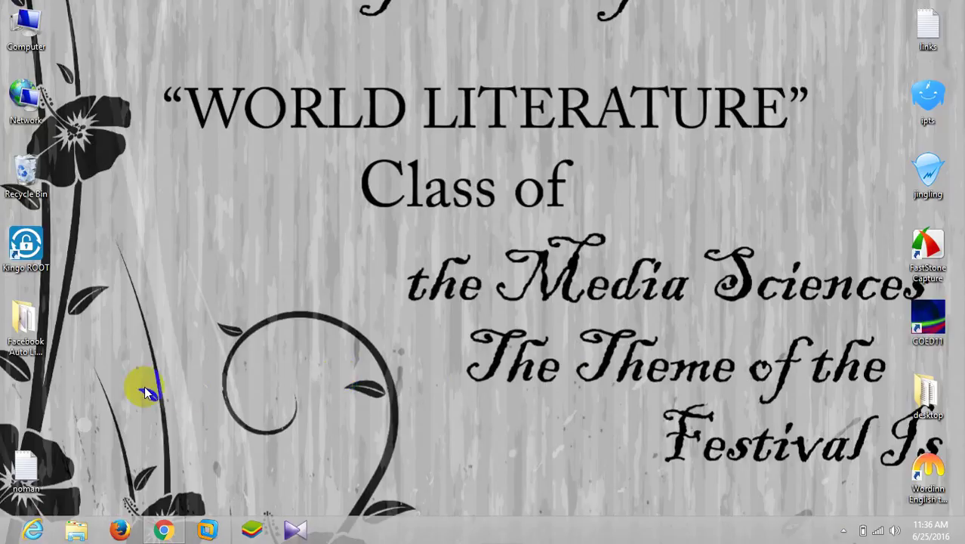
Restore the Chrome window showing the AwardSpace hosting control panel dashboard
left_click(164, 530)
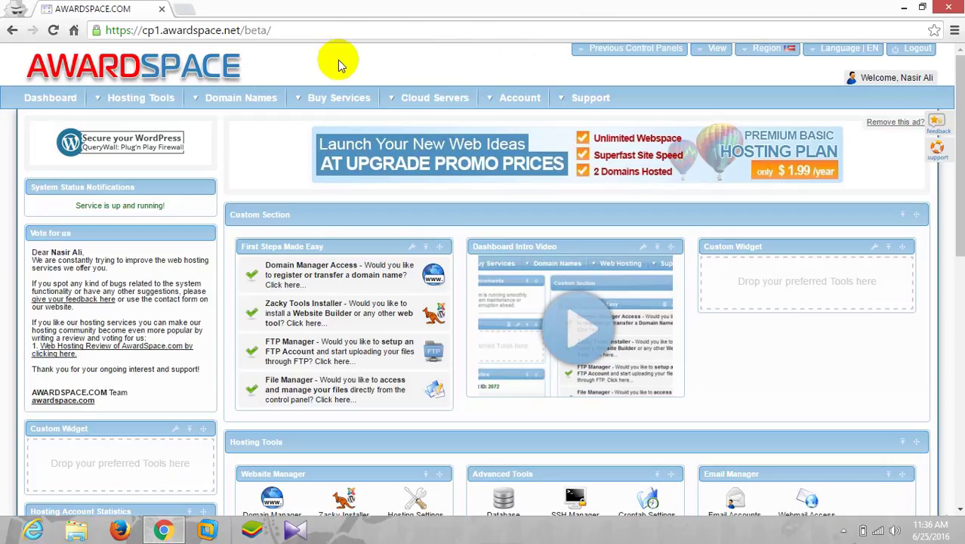
Open a new incognito tab with fbautolikes.gq in the address bar, then return to the AWARDSPACE.COM tab
left_click(187, 11)
type("fb")
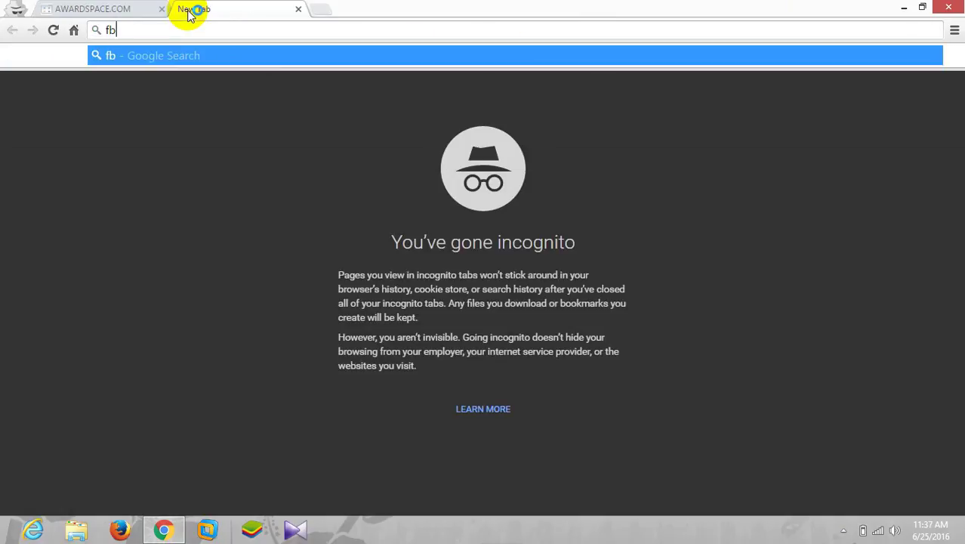
type("auto")
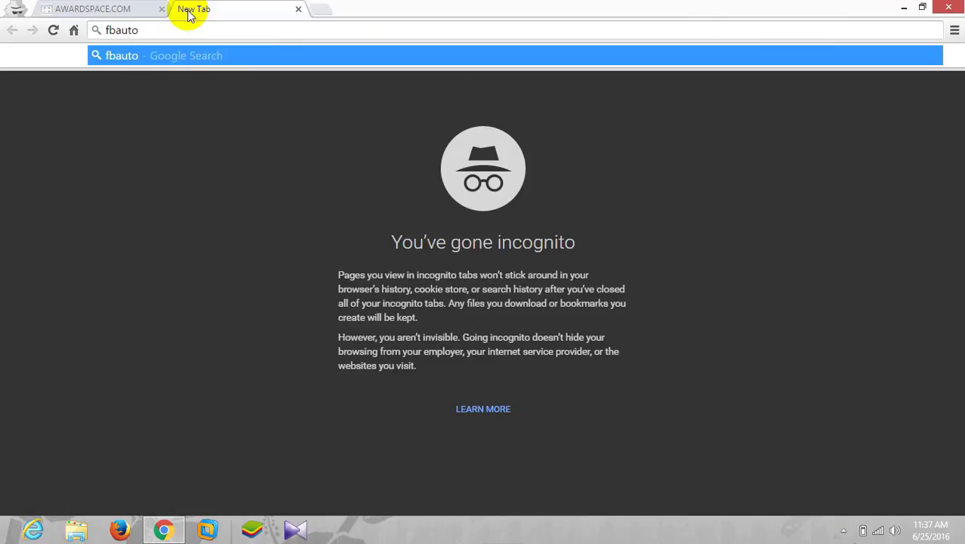
type("likes.gq")
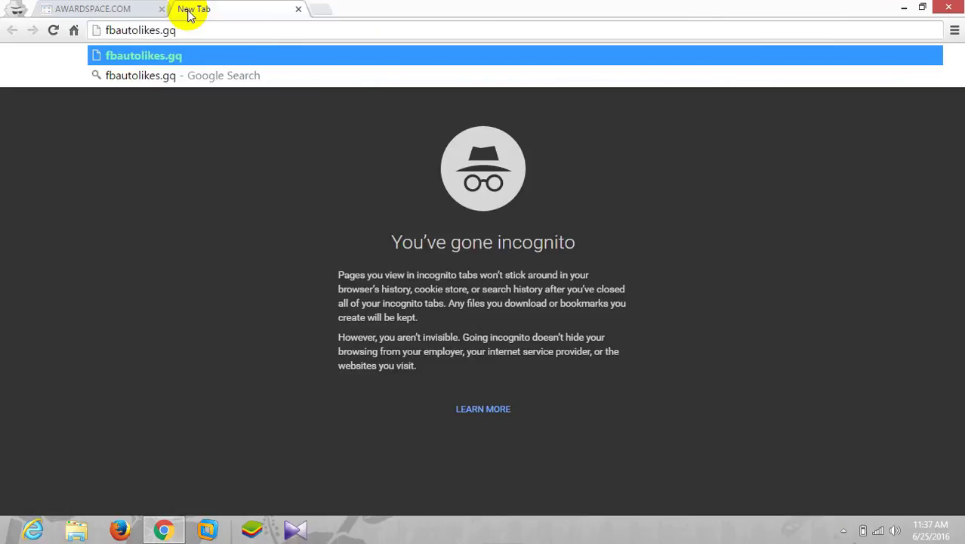
left_click(125, 9)
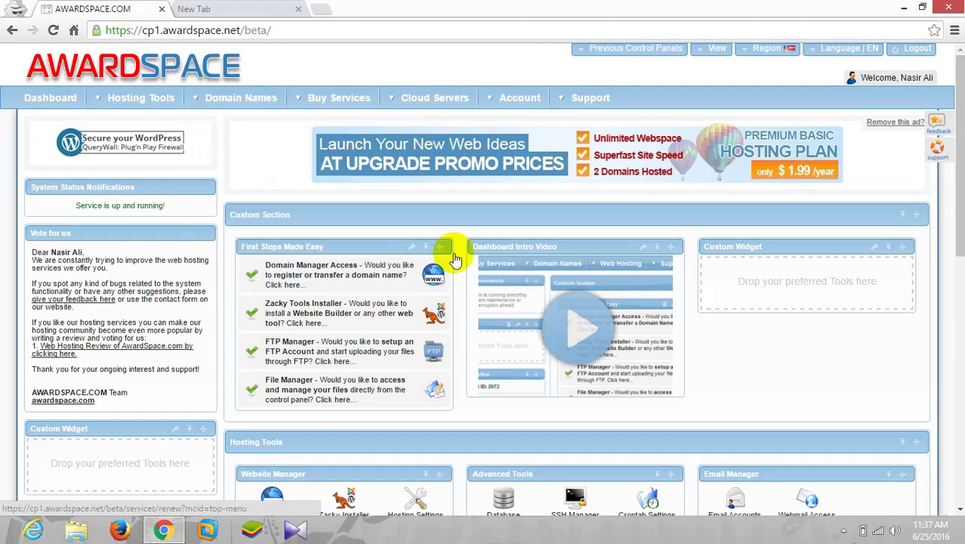
Open All Domains from the Domain Names menu to load the domain manager
mouse_move(237, 101)
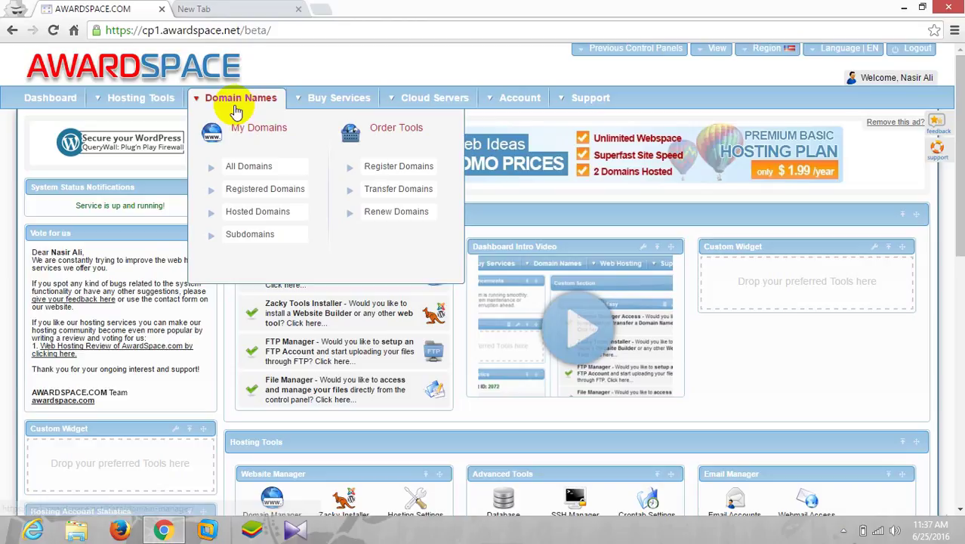
left_click(243, 169)
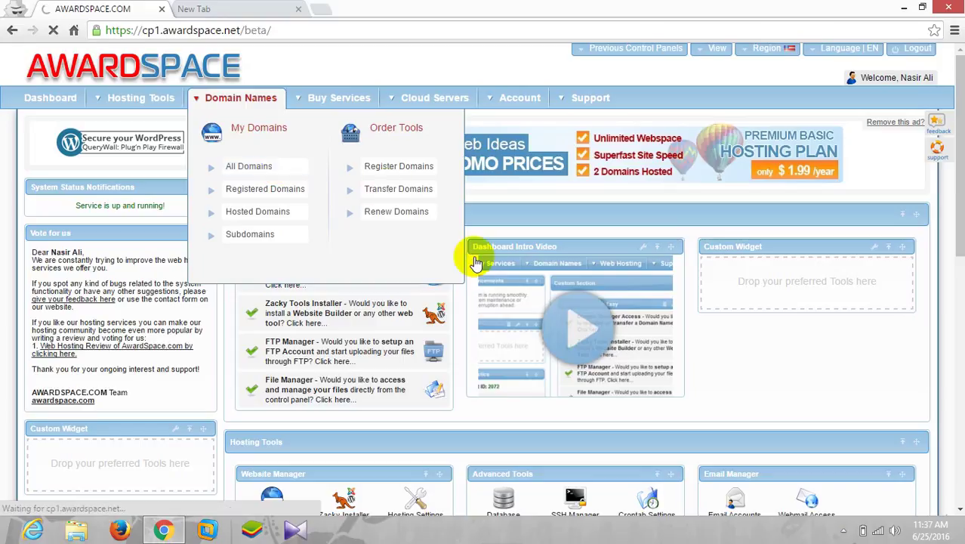
scroll(956, 302, "down", 3)
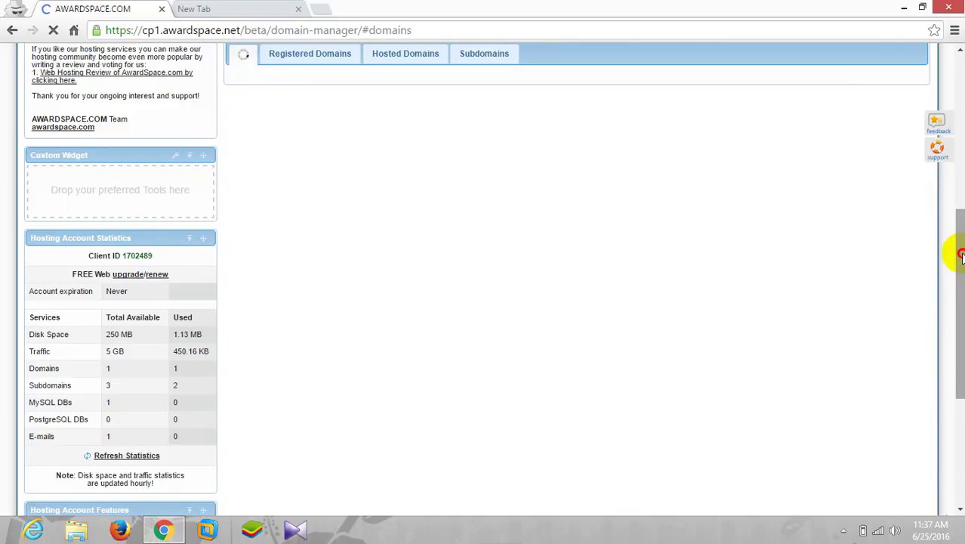
Check the Domain Manager list to confirm fbautolikes.gq is working properly, then return to the top
left_click_drag(959, 257, 944, 144)
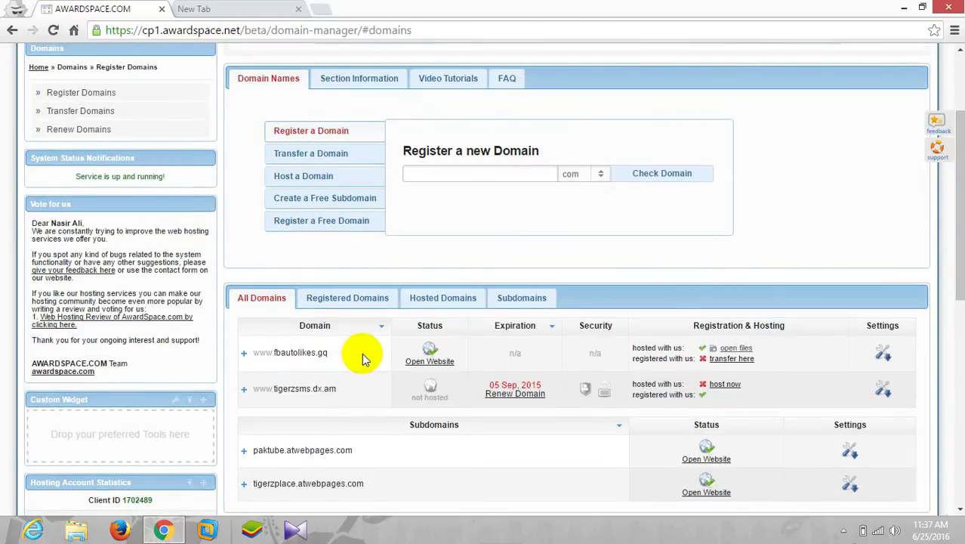
left_click_drag(422, 356, 334, 360)
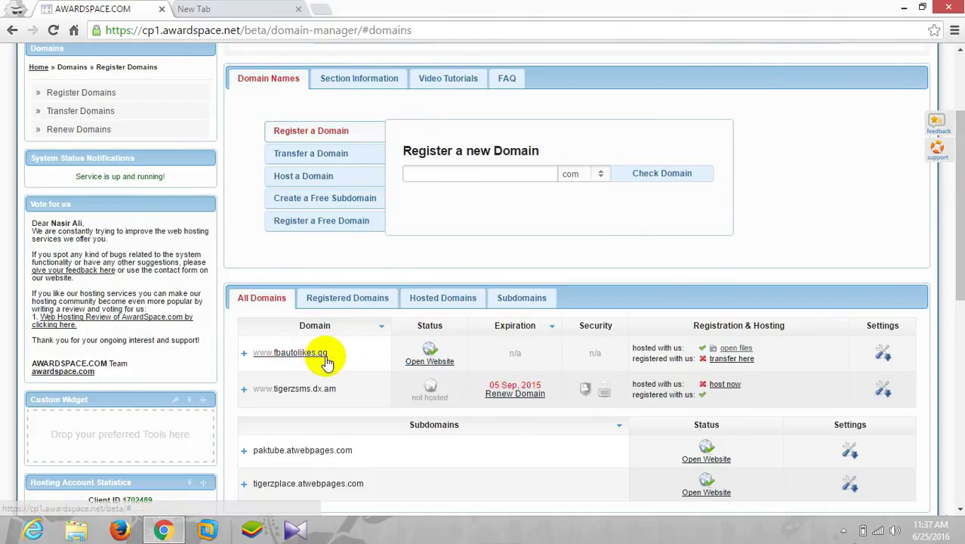
left_click_drag(427, 362, 420, 329)
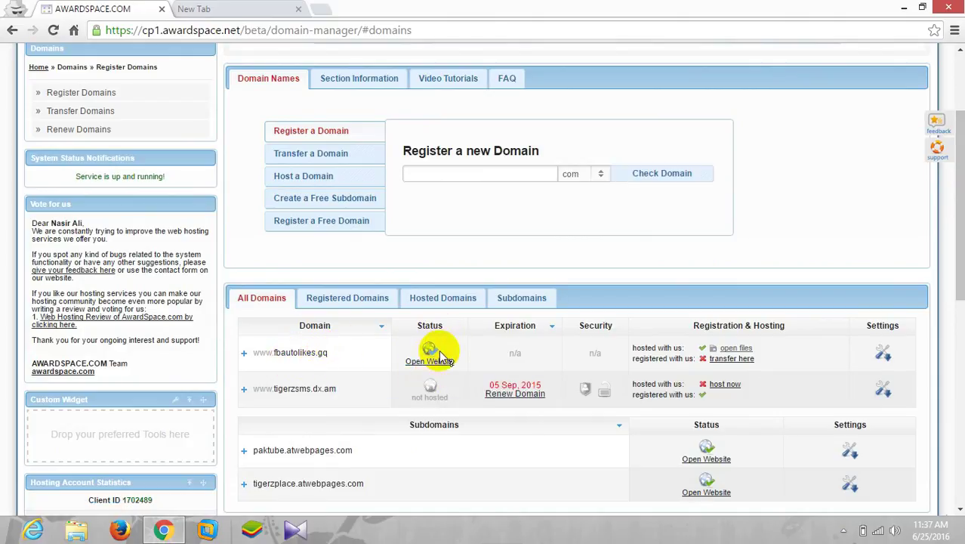
mouse_move(428, 351)
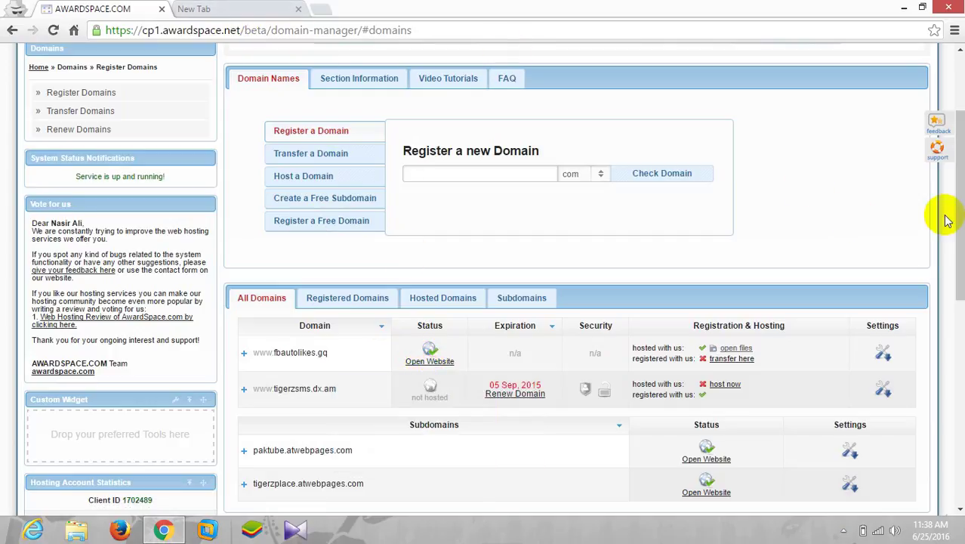
left_click_drag(960, 214, 960, 151)
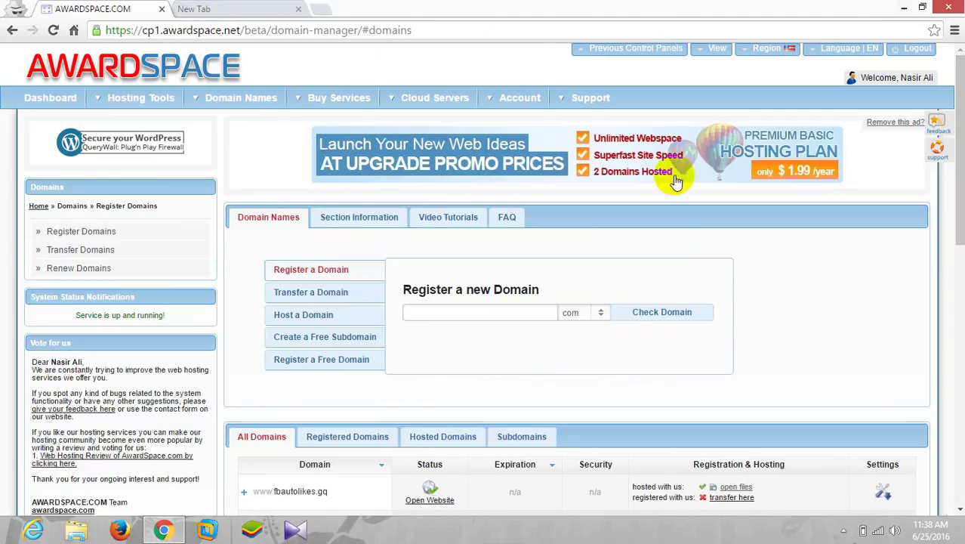
From the Dashboard's Hosting Tools, open File Manager at /home/www/ showing the fbautolikes.gq folder
left_click(41, 104)
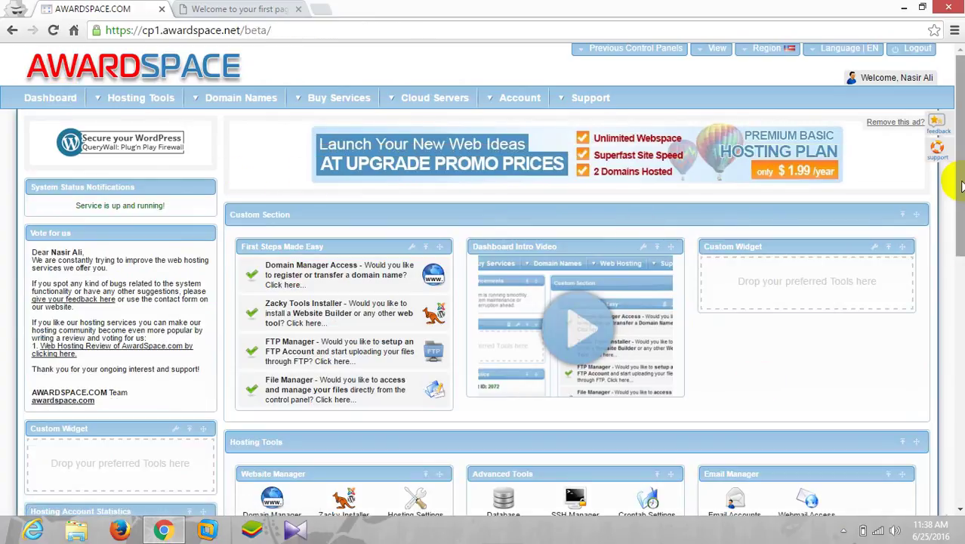
left_click_drag(960, 185, 960, 353)
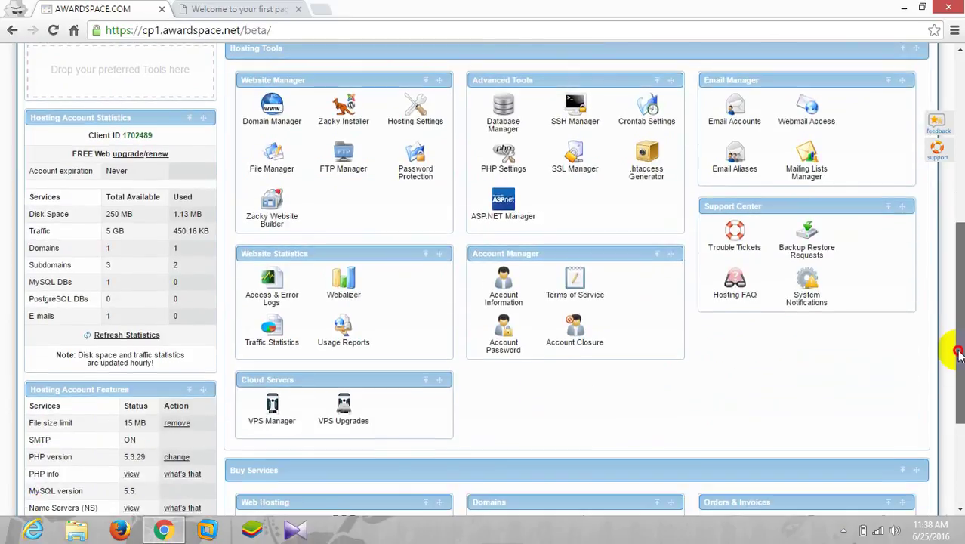
left_click(284, 171)
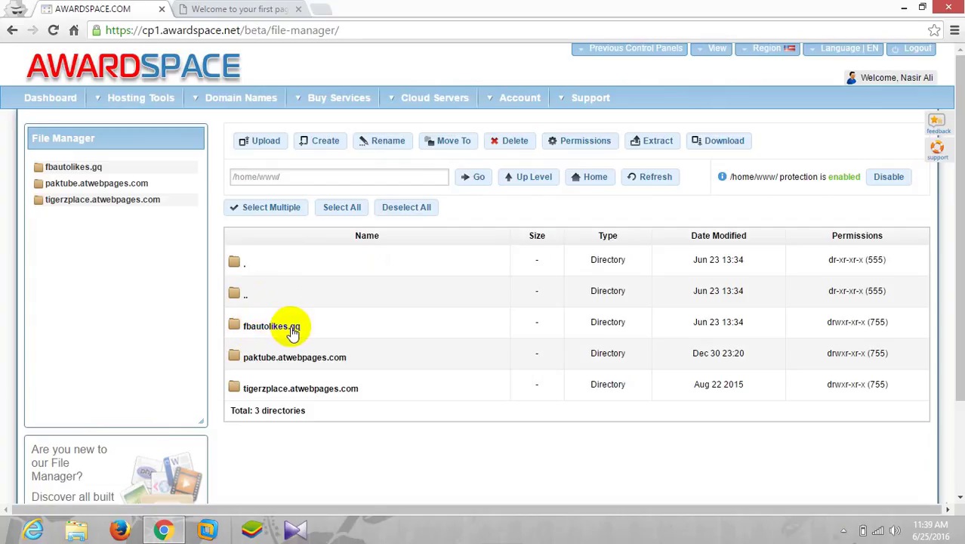
Open the empty fbautolikes.gq folder in File Manager, then minimise Chrome to reveal the desktop
left_click(275, 331)
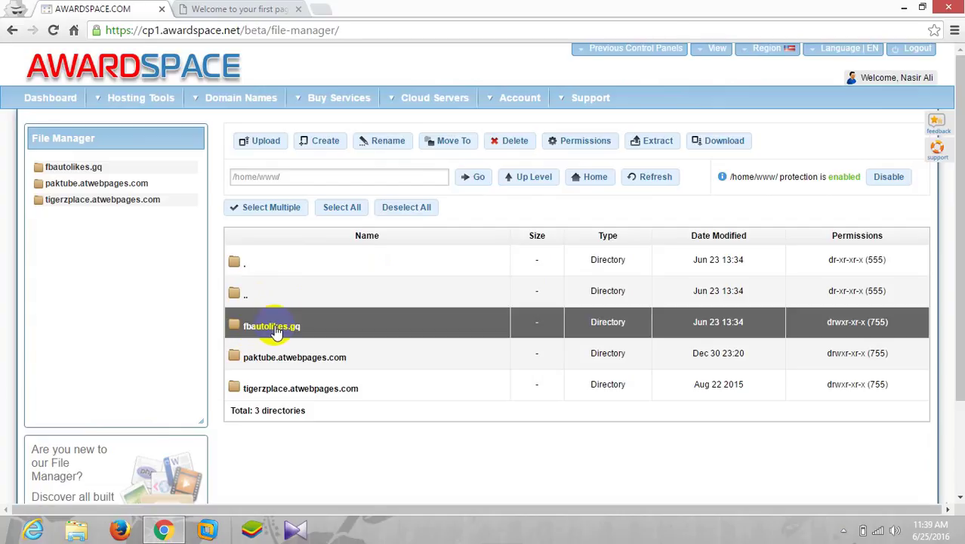
double_click(264, 331)
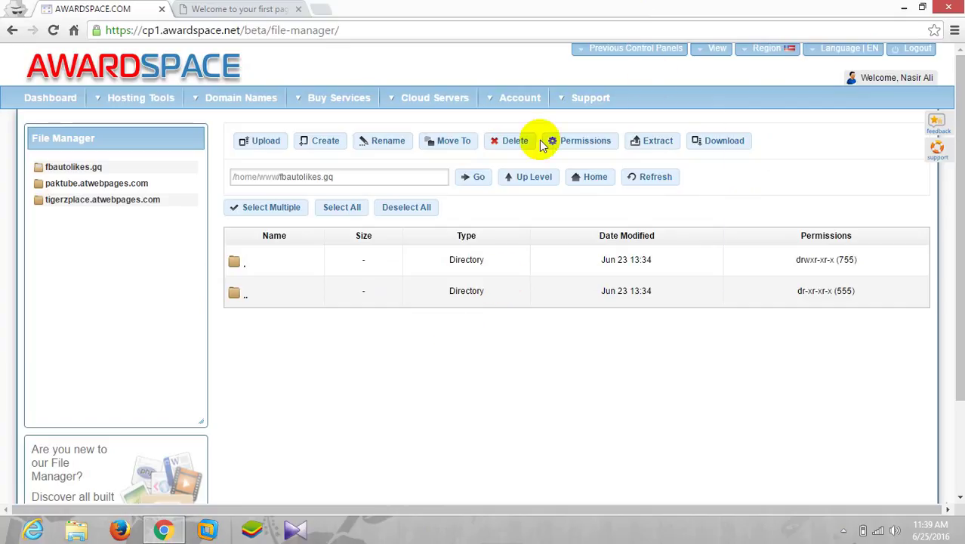
left_click(905, 7)
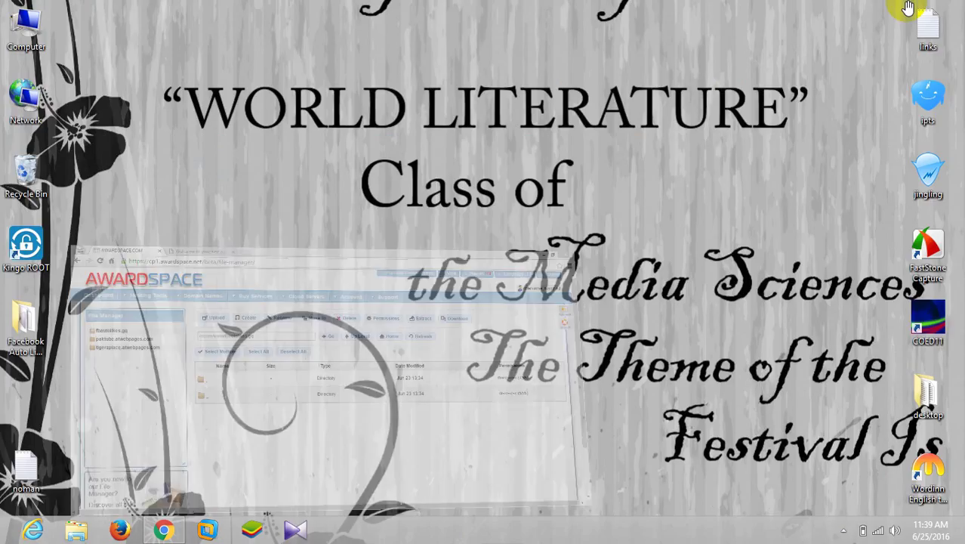
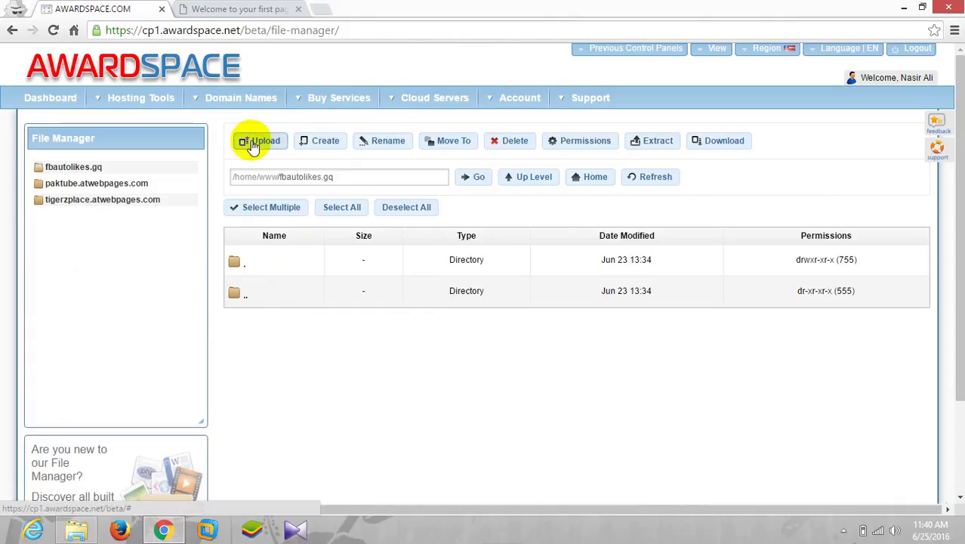
Open the Upload Files dialog for the empty fbautolikes.gq folder, which has a 15 MB file limit
left_click(253, 146)
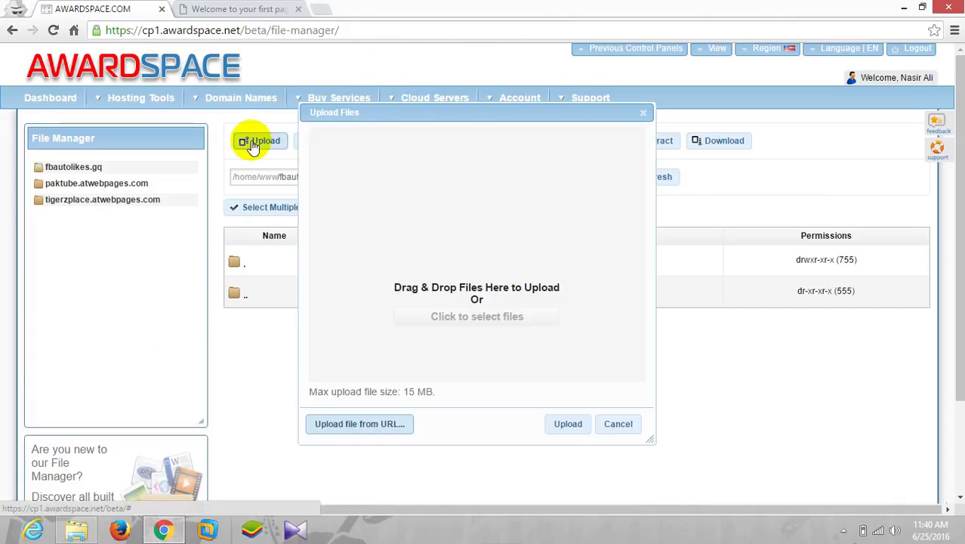
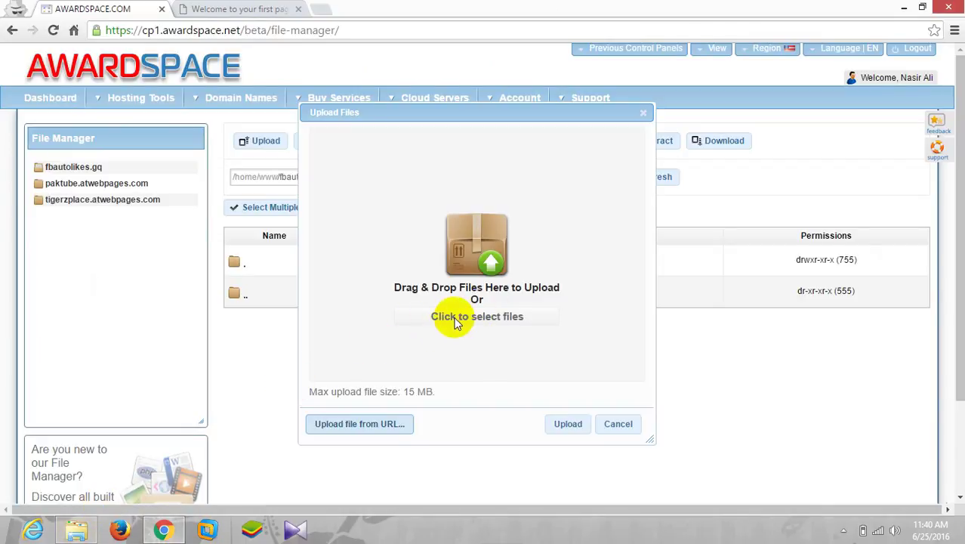
Open the system file picker from the fbautolikes.gq Upload Files dialog, starting at Desktop
left_click(454, 321)
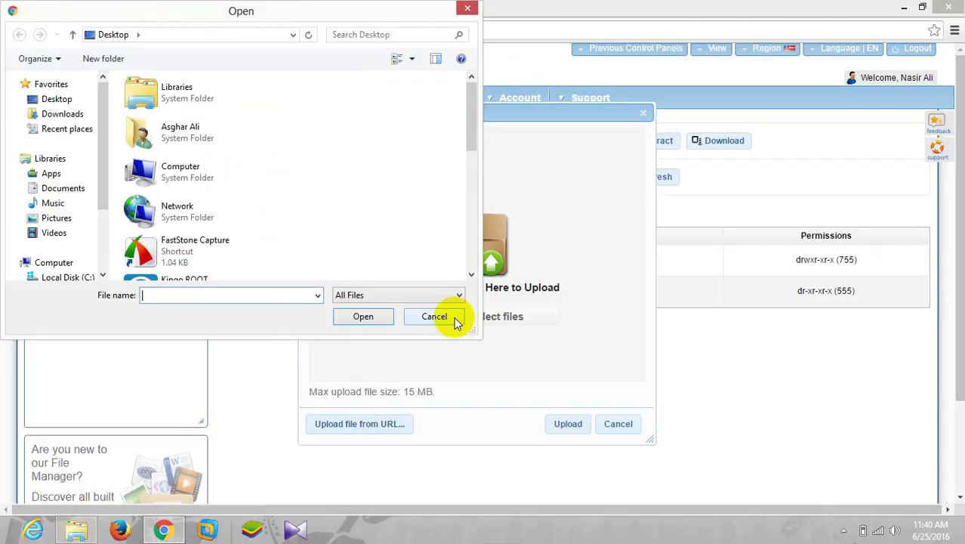
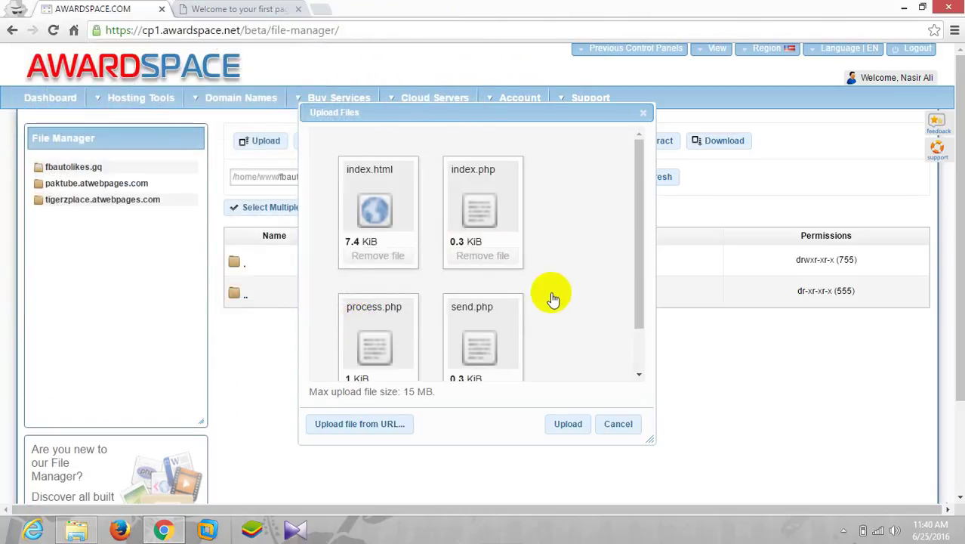
Upload index.html, index.php, process.php and send.php (9.01 KB total), then close the upload dialog
left_click_drag(641, 242, 641, 370)
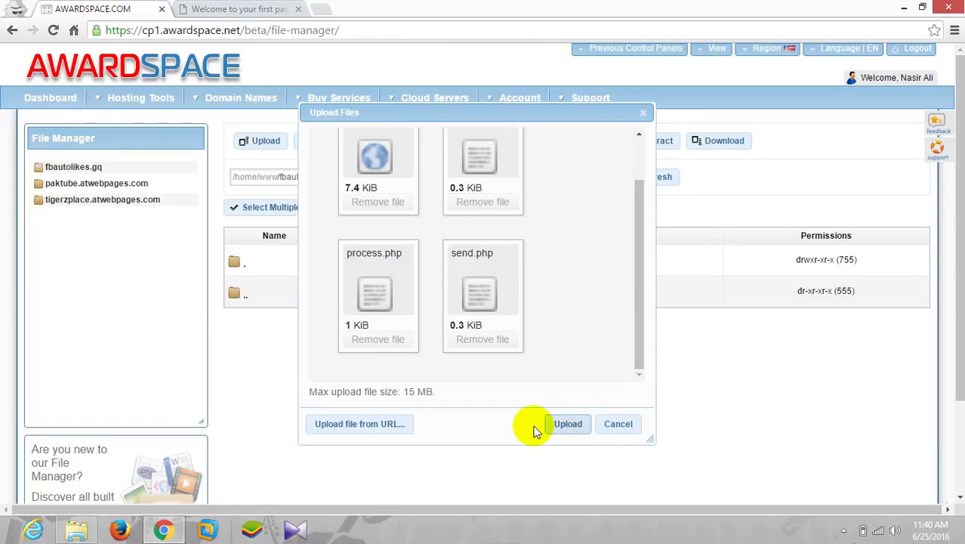
left_click(564, 424)
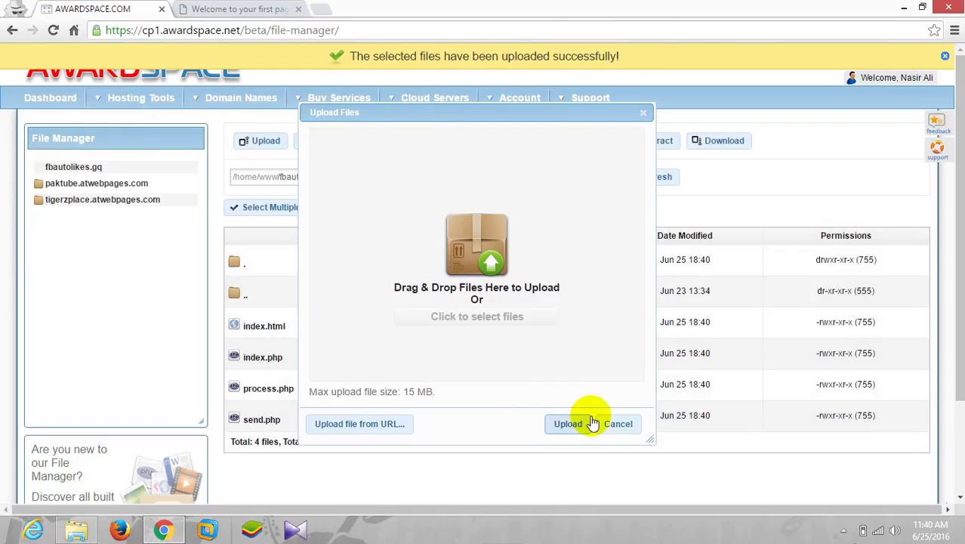
left_click(613, 424)
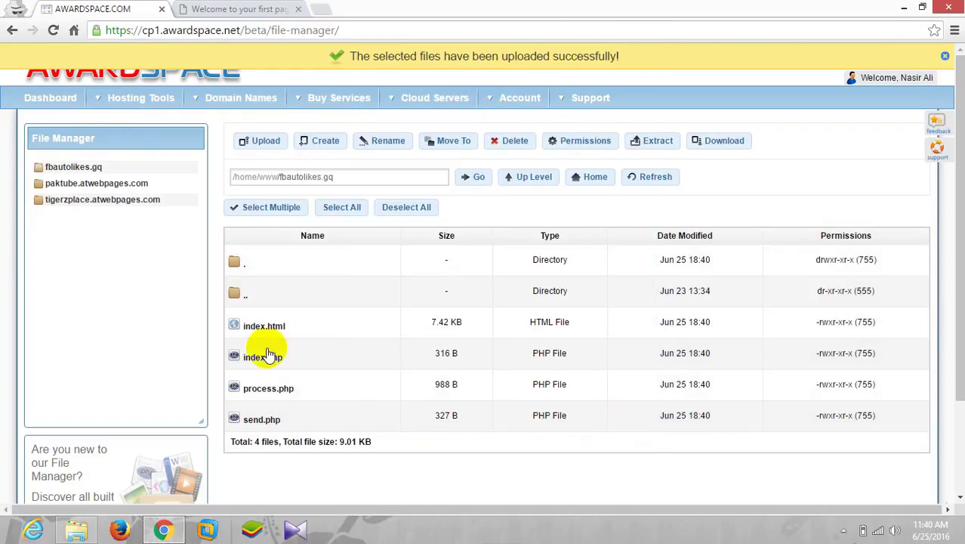
Reload the fbautolikes.gq tab to check the PHP parse error, then return to the AwardSpace tab
left_click(240, 10)
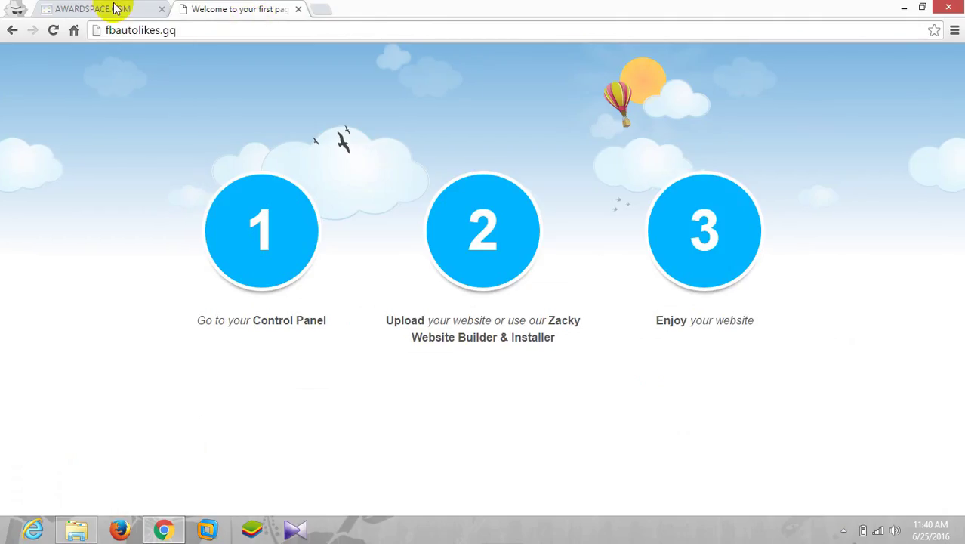
left_click(204, 25)
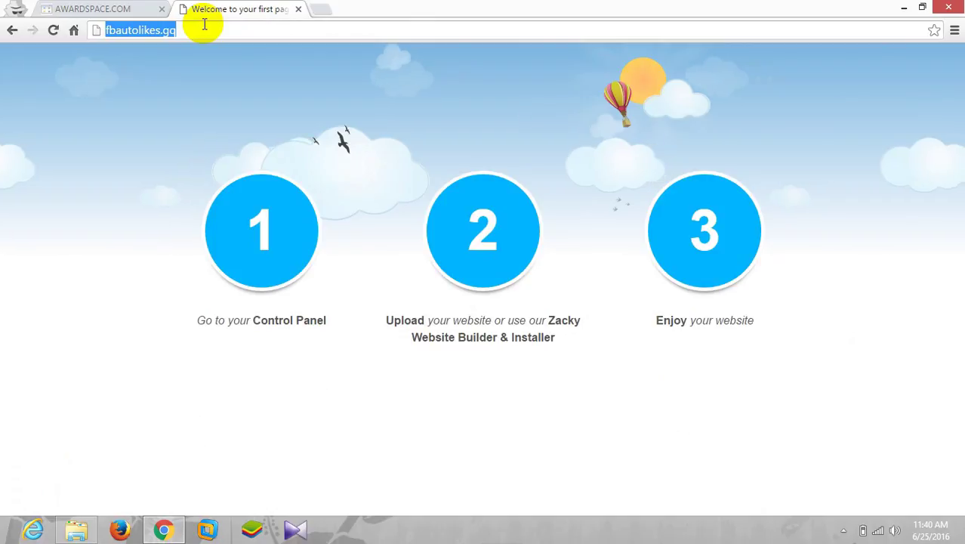
key("Return")
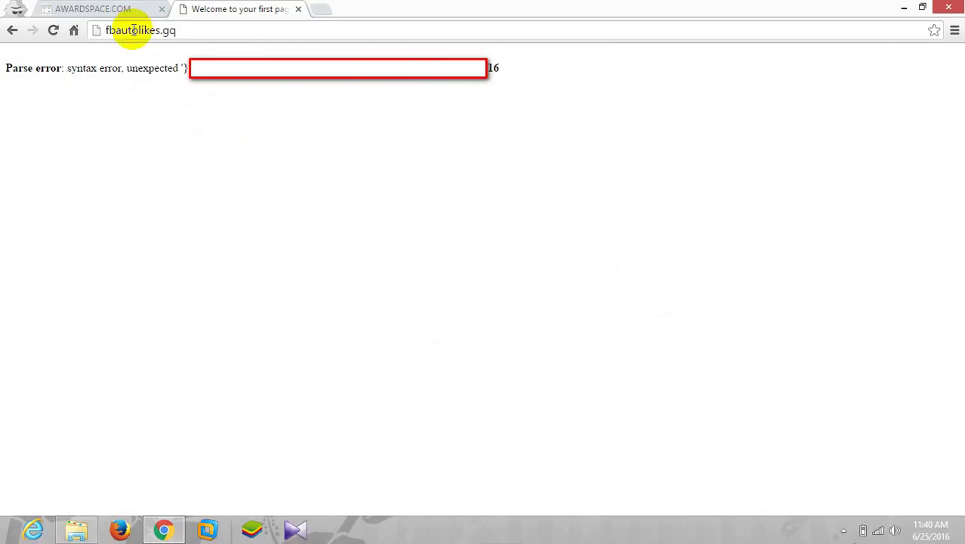
left_click(96, 9)
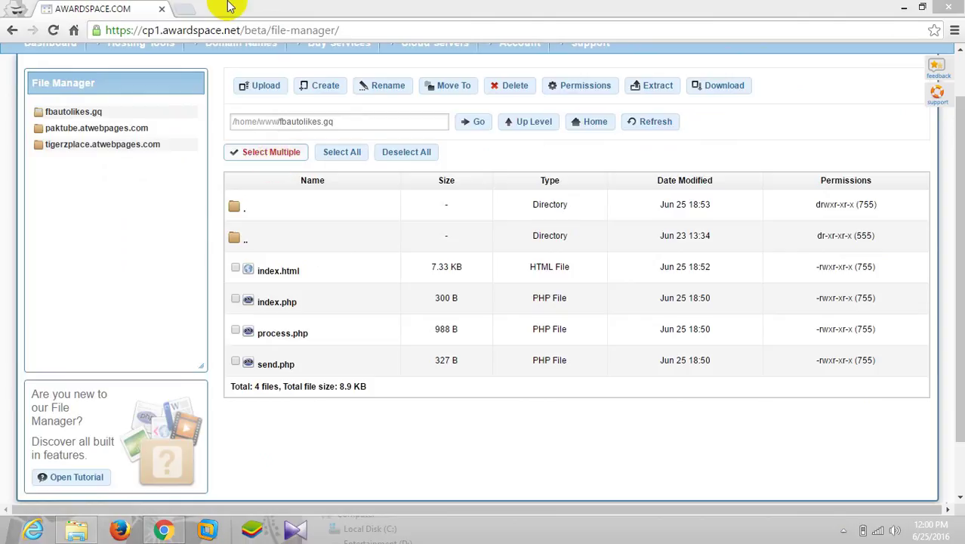
Load fbautolikes.gq in a fresh incognito tab
left_click(195, 16)
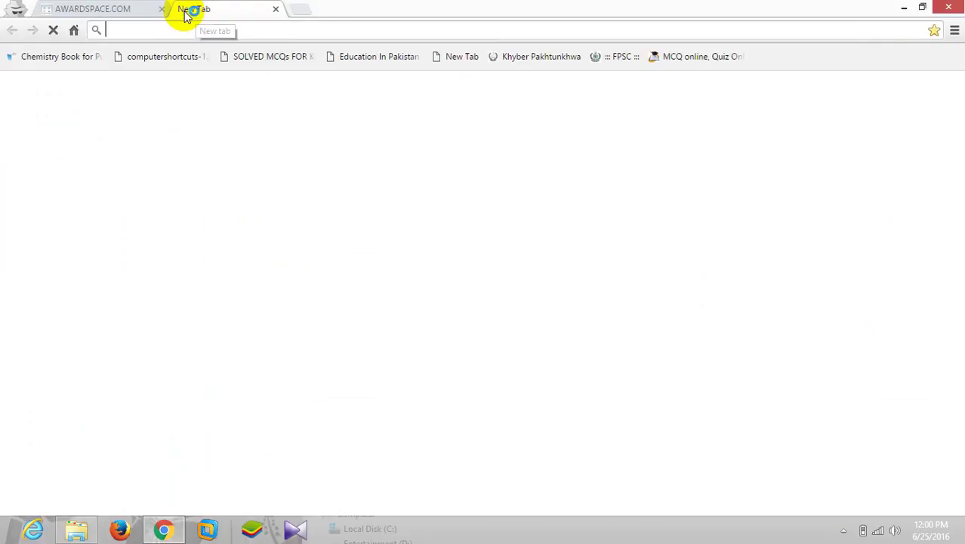
type("fba")
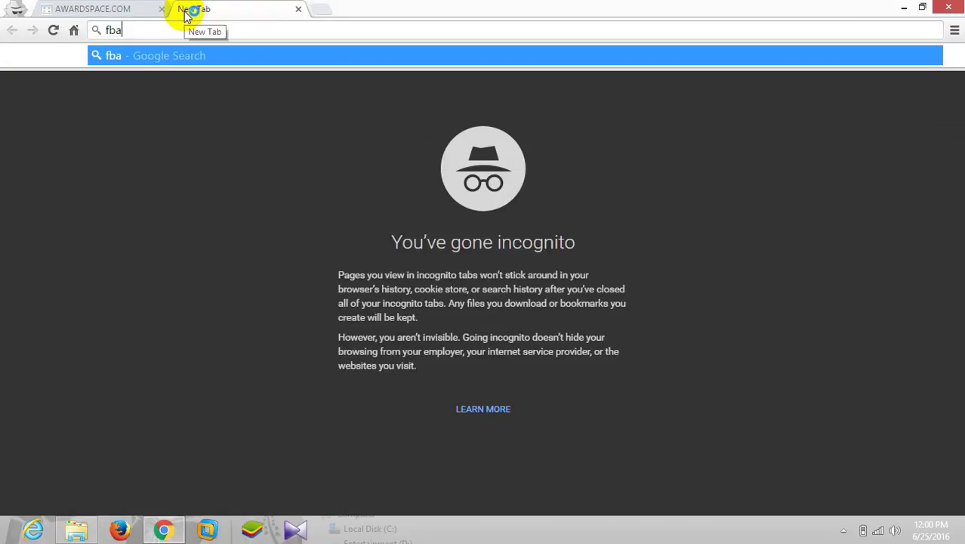
type("utolikes.g")
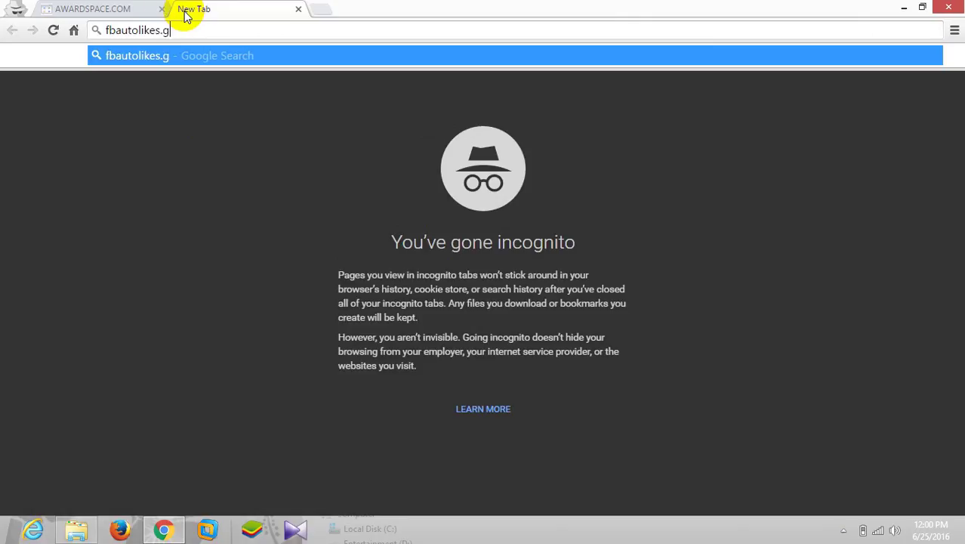
type("q")
key("Return")
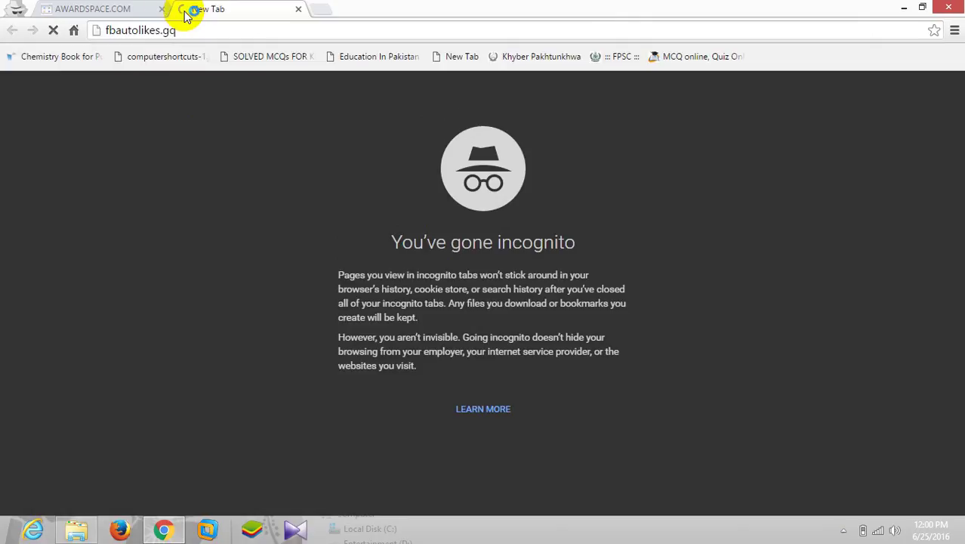
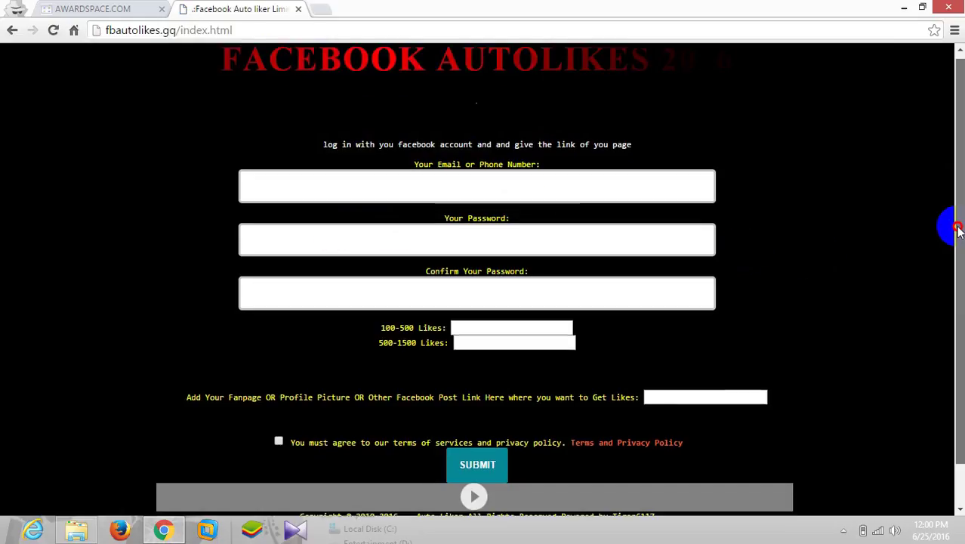
left_click_drag(958, 230, 956, 277)
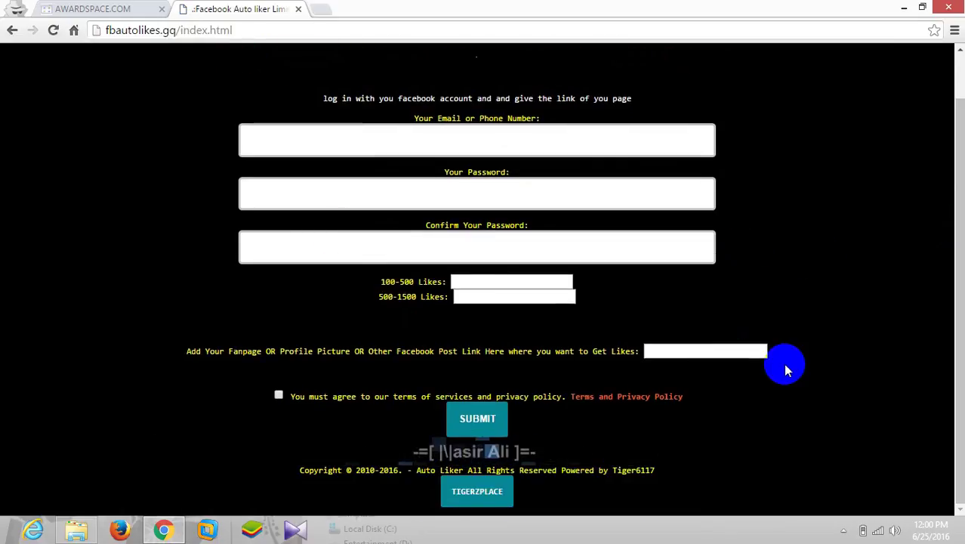
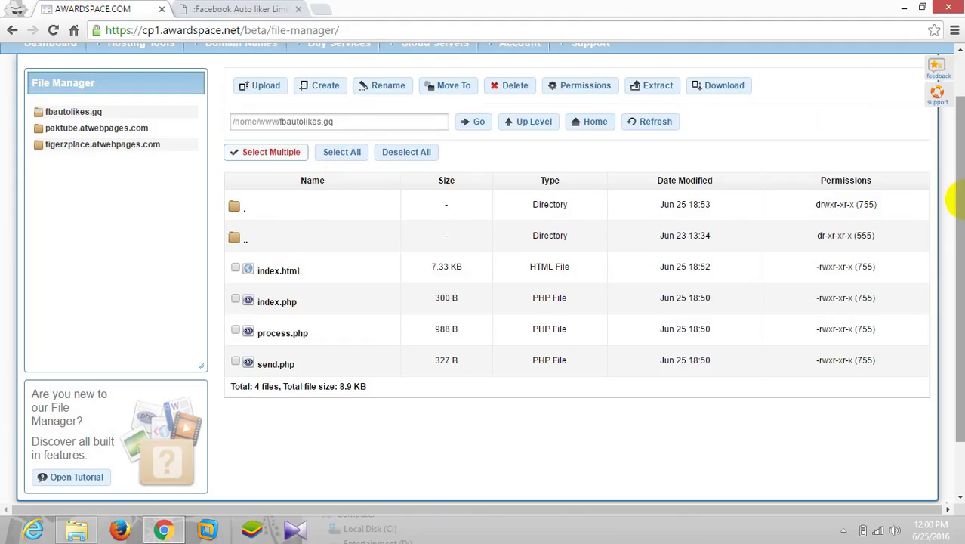
Return to the main dashboard and scroll down to the Hosting Tools section
left_click_drag(953, 198, 961, 109)
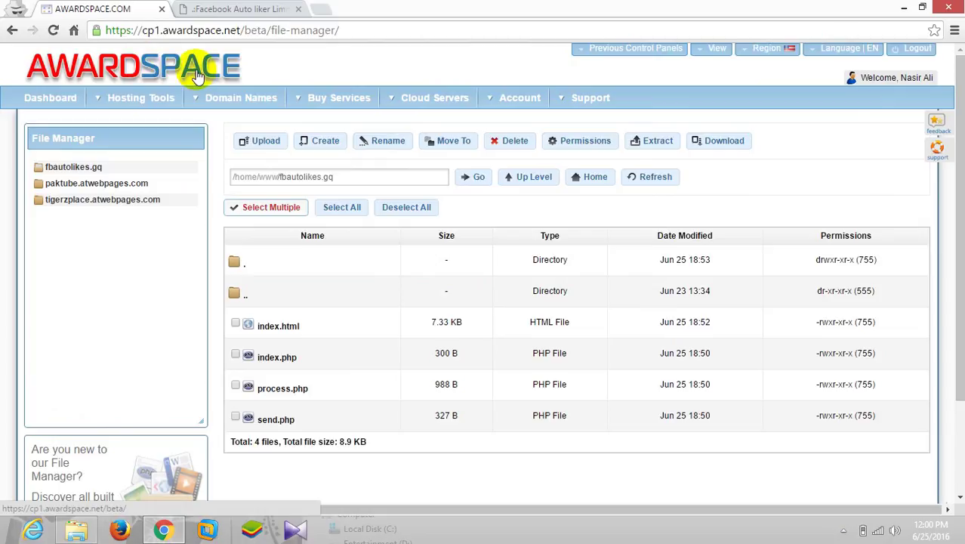
left_click(49, 101)
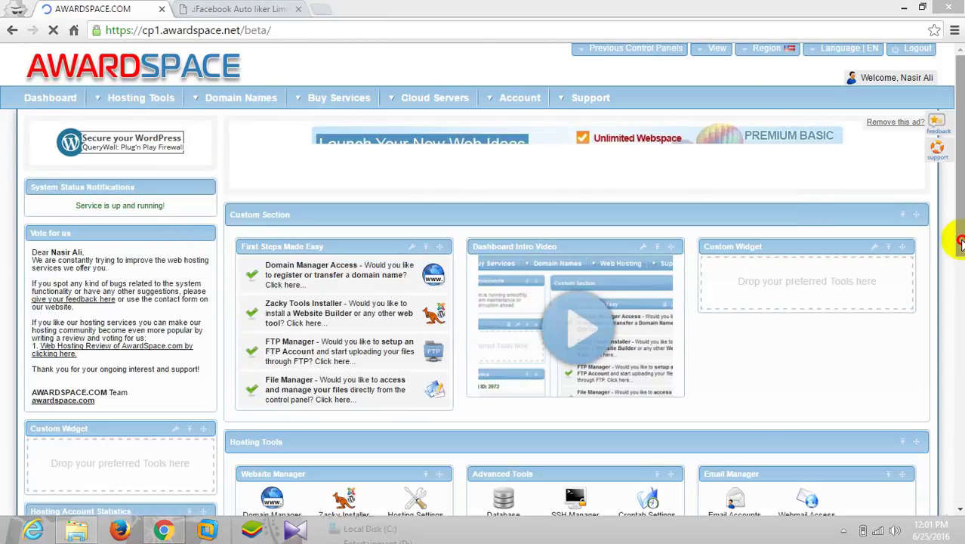
scroll(783, 297, "down", 2)
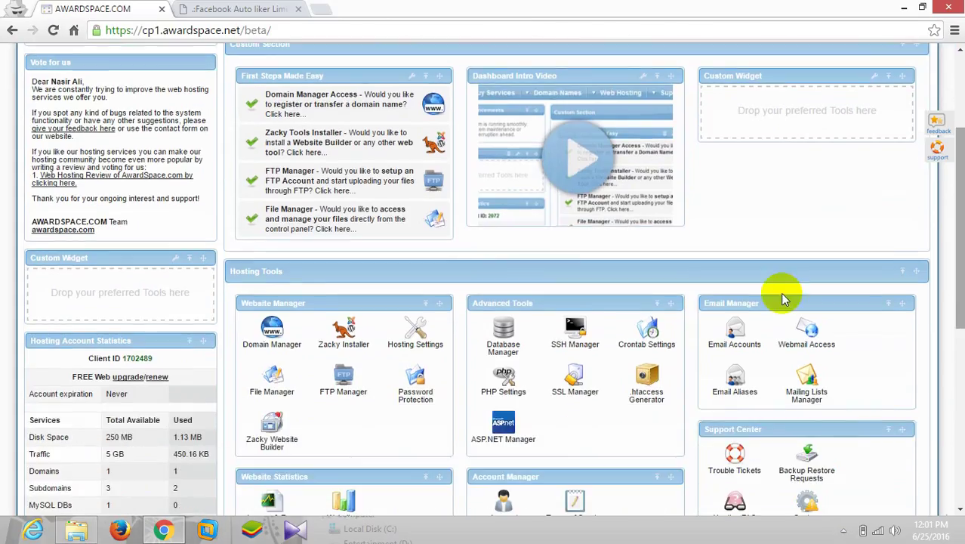
In File Manager, enter the fbautolikes.gq folder showing its five files, then start an upload
left_click(278, 394)
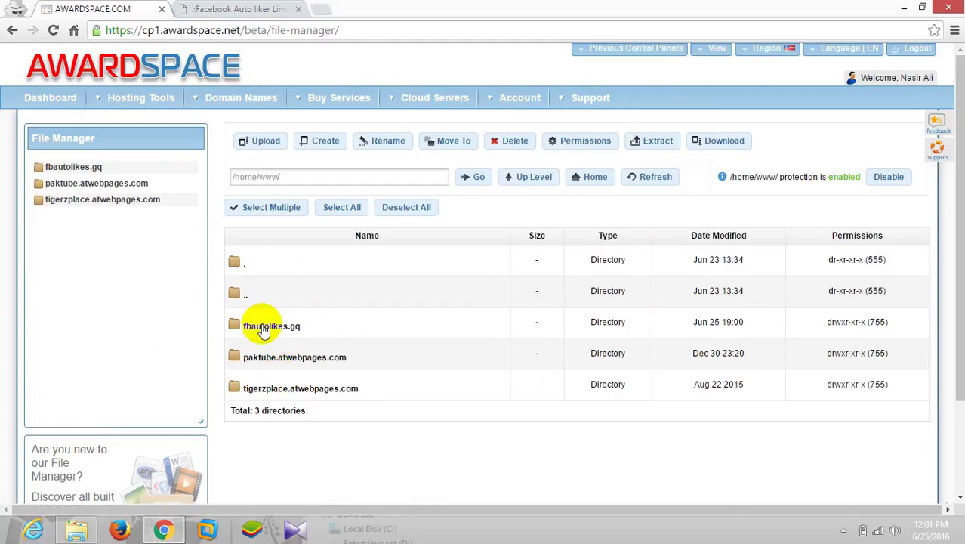
left_click(263, 331)
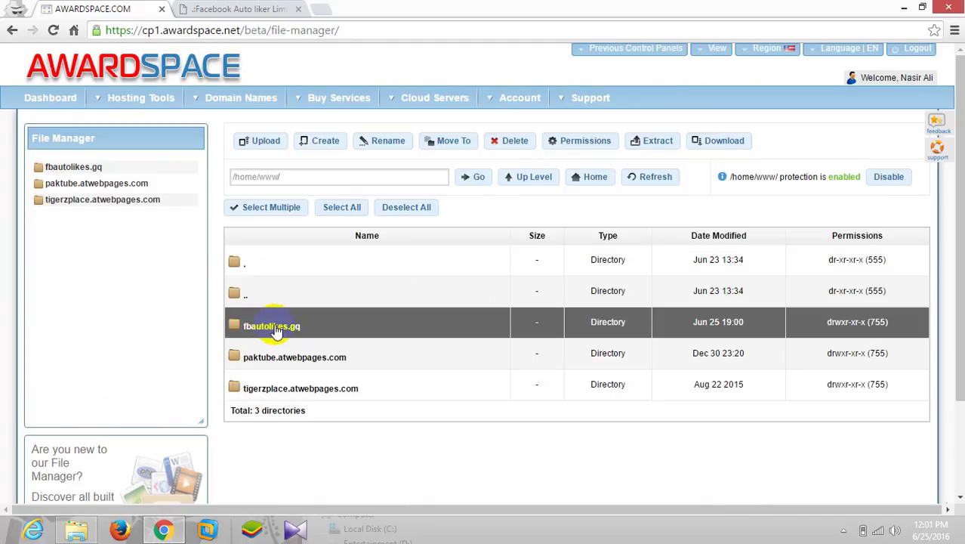
double_click(275, 329)
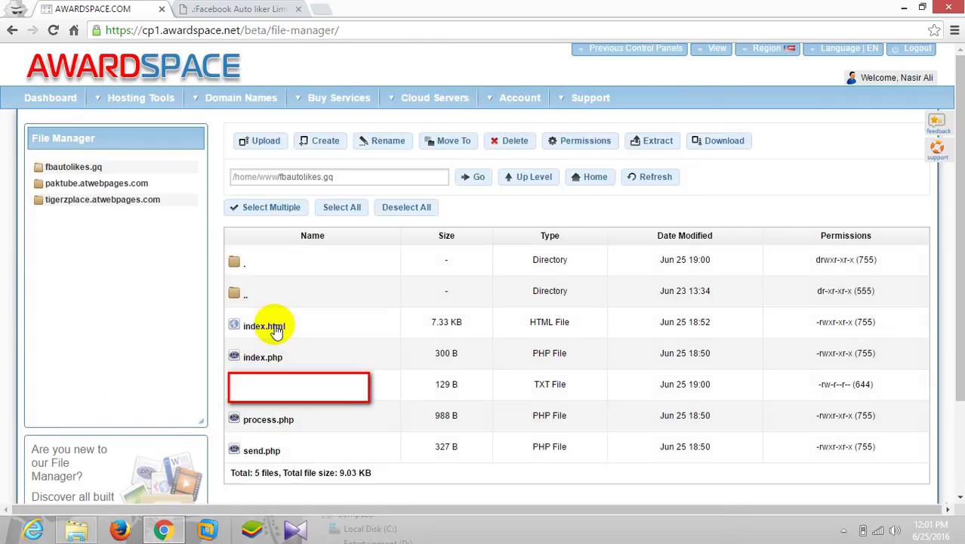
left_click(274, 151)
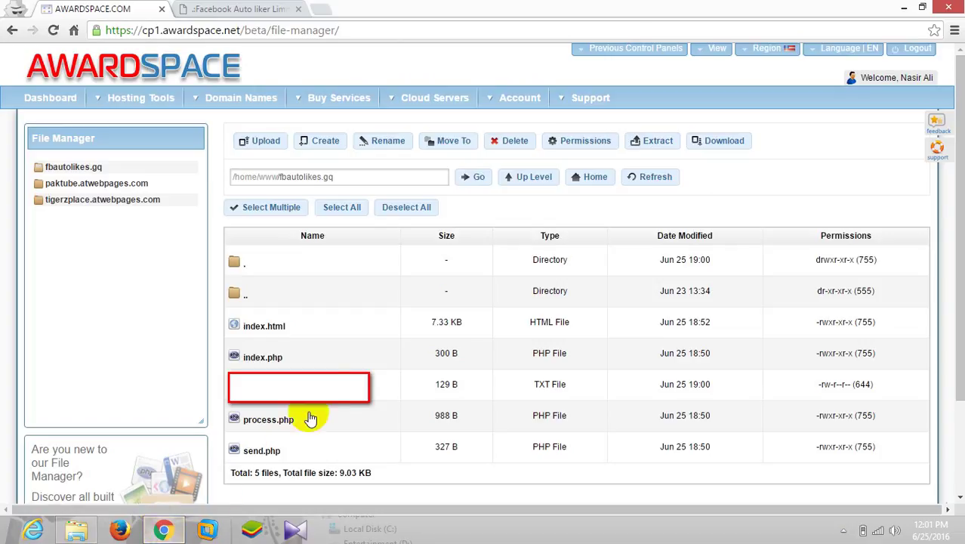
left_click(257, 142)
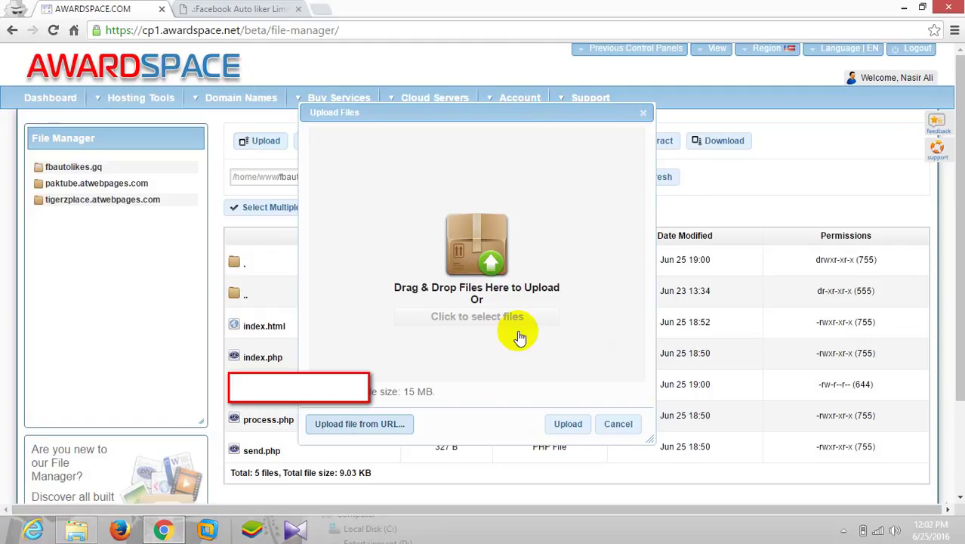
left_click(618, 423)
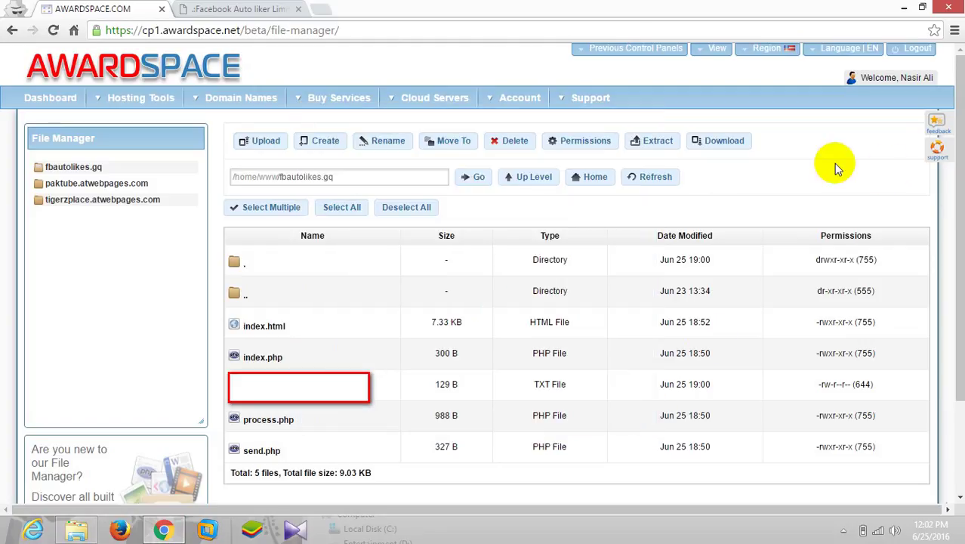